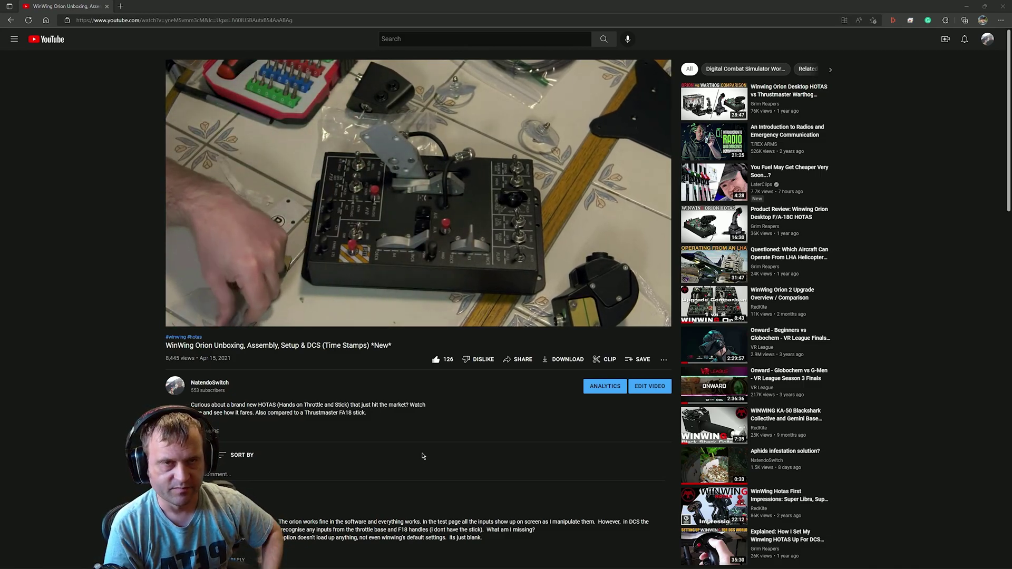
Enlarge the video page and read the highlighted comment about DCS not recognising the Orion throttle inputs
scroll(381, 401, "down", 5)
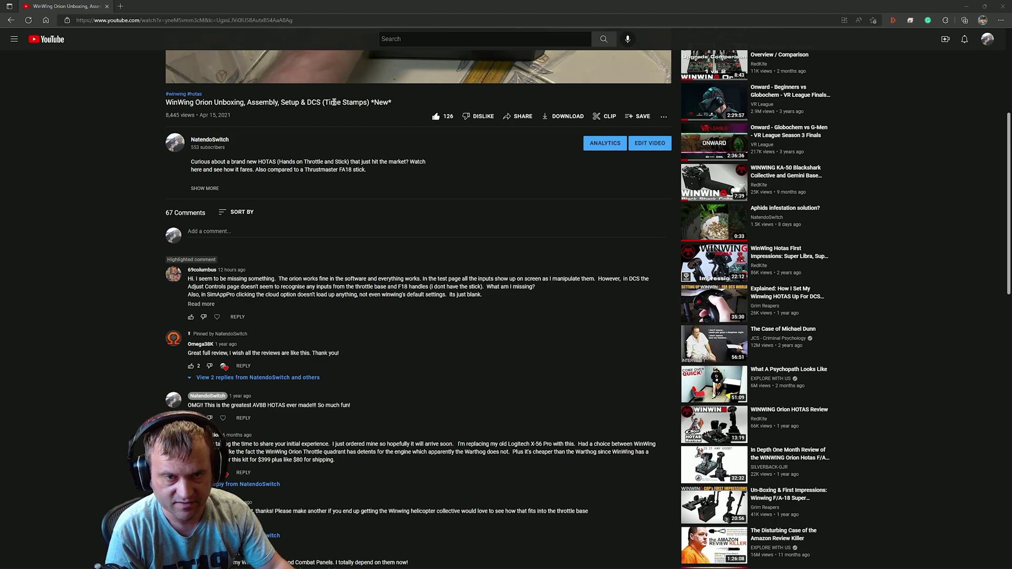
key("ctrl+plus")
key("ctrl+plus")
key("ctrl+plus")
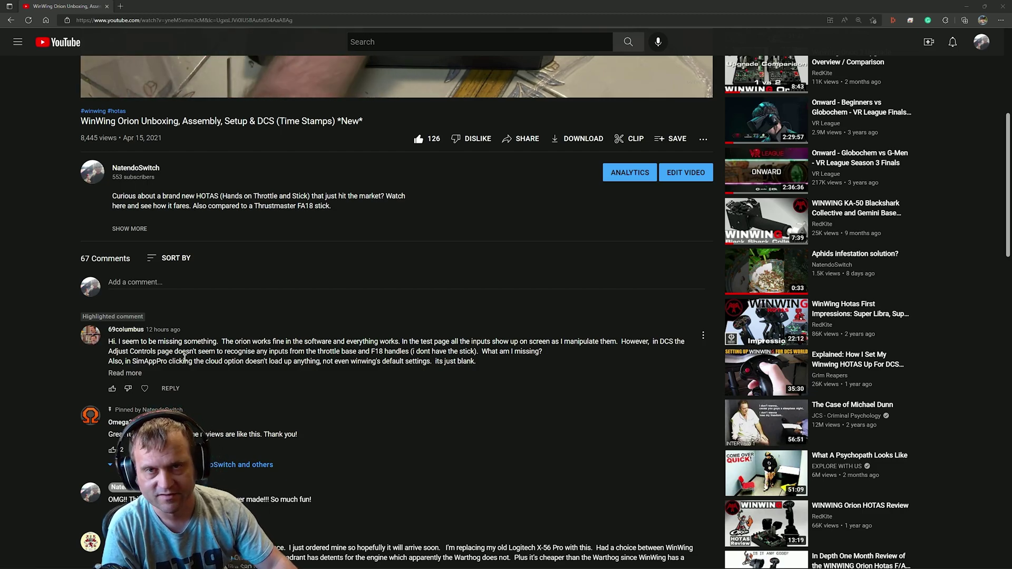
scroll(190, 373, "down", 2)
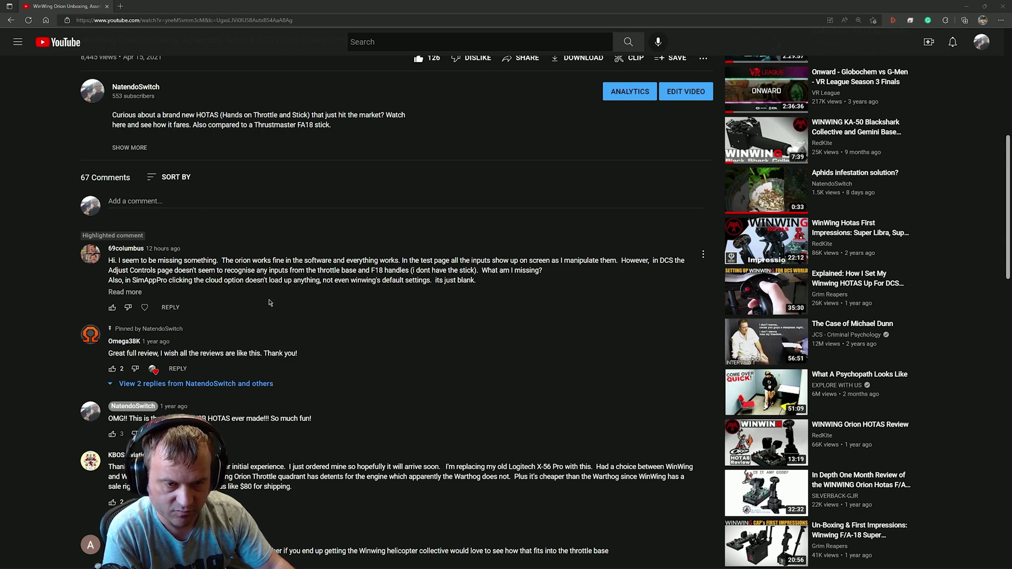
double_click(356, 261)
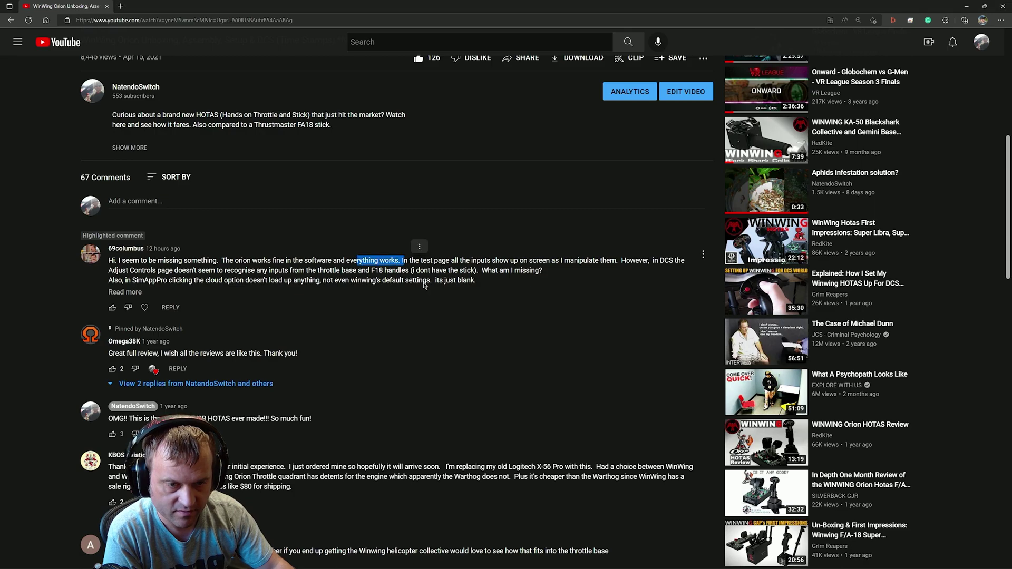
left_click(428, 290)
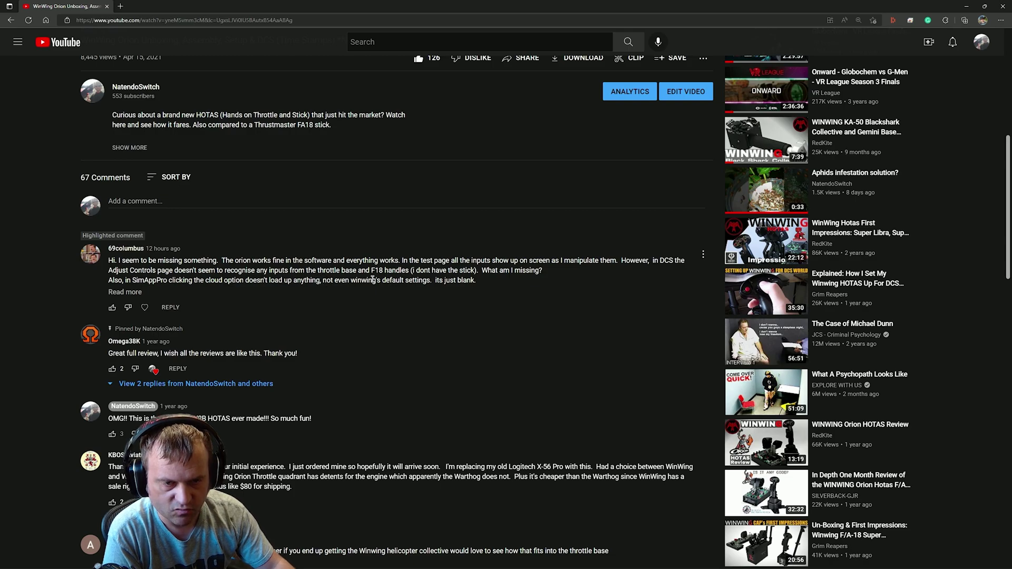
left_click(123, 293)
left_click(123, 294)
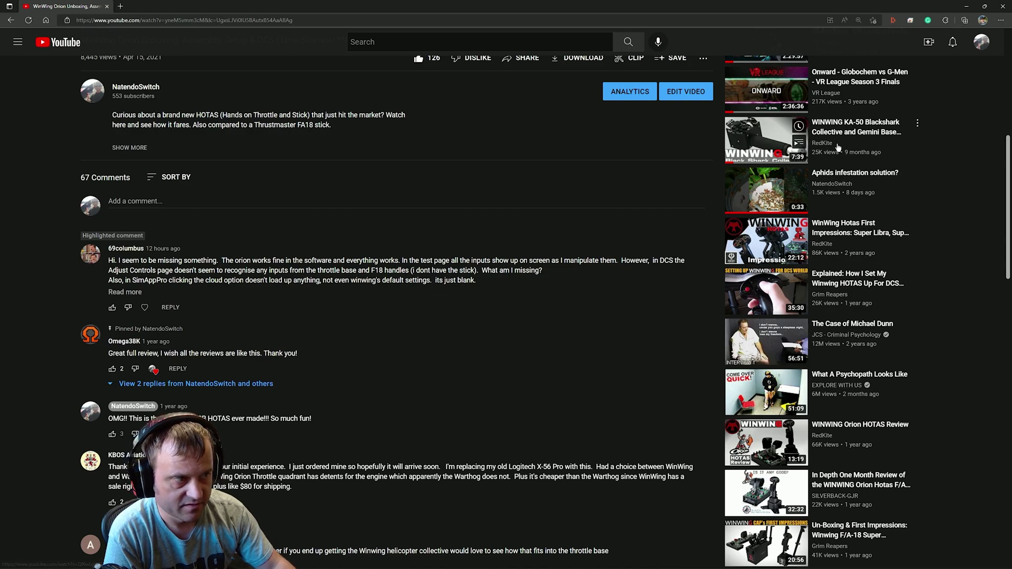
Switch to SimAppPro and inspect the input test page of the WINWING THROTTLE BASE2 + F18 HANDLE device
left_click(980, 6)
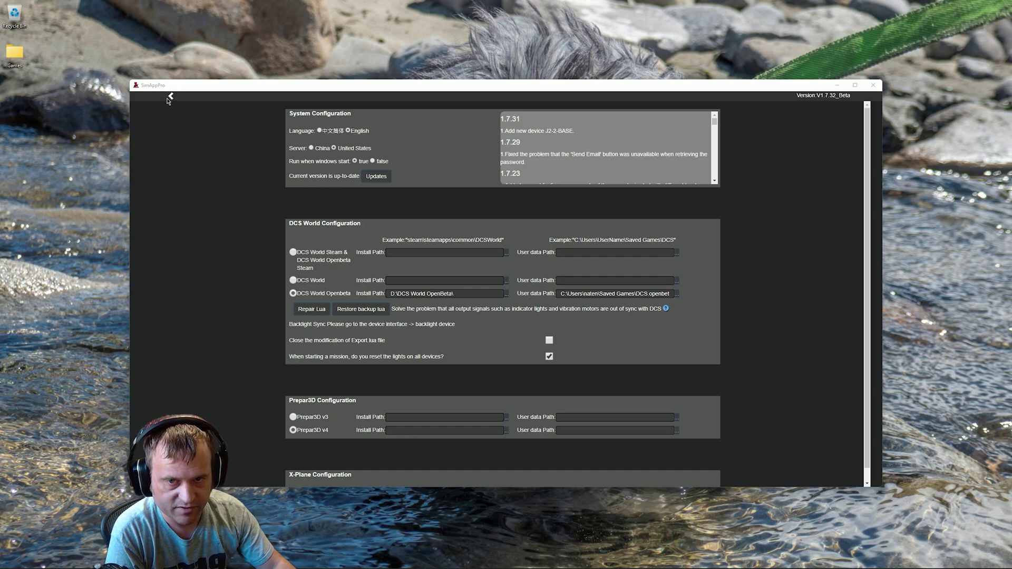
left_click(170, 97)
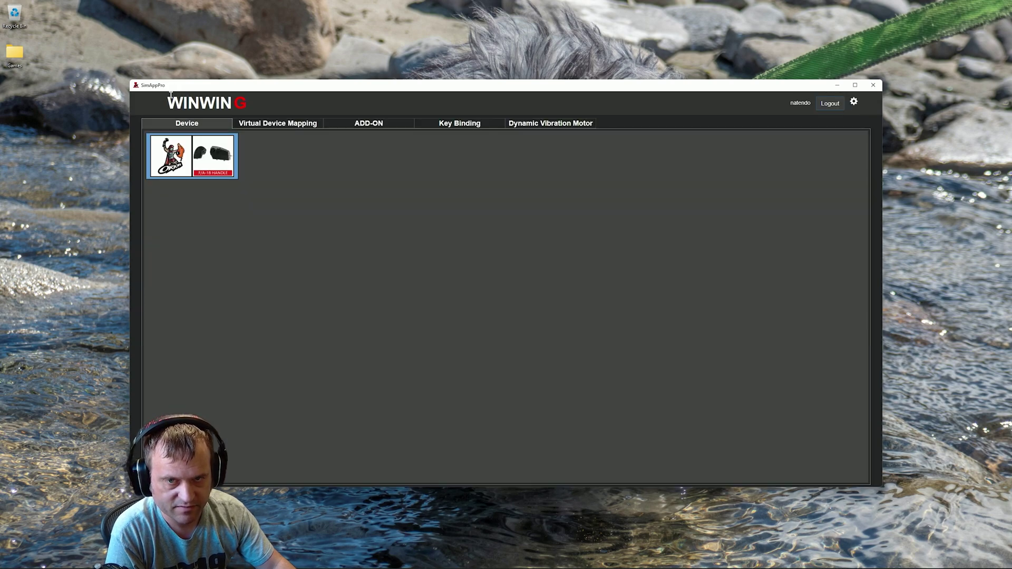
left_click(193, 166)
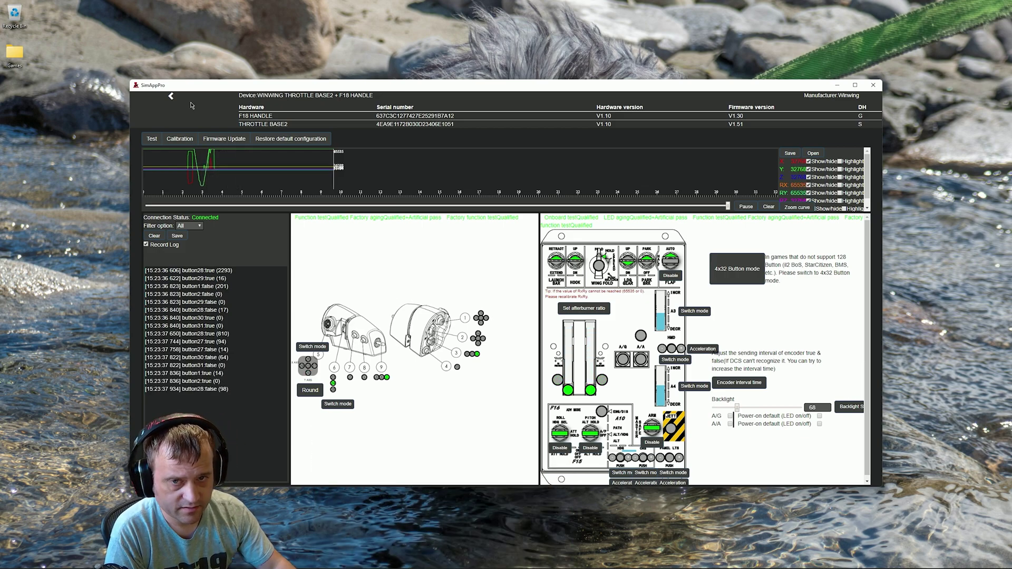
left_click(170, 96)
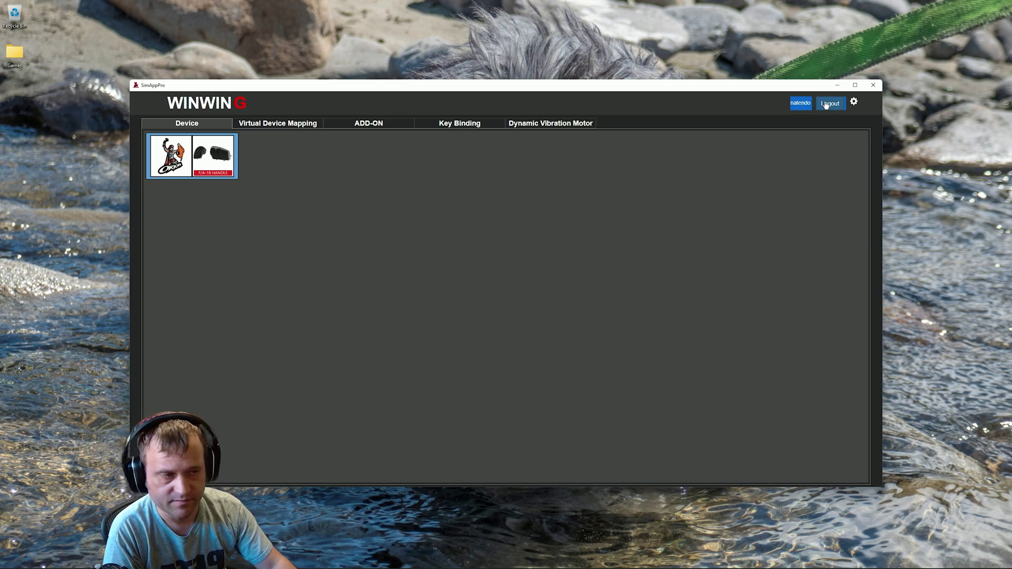
View the configuration settings, then check the signed-in account on the device overview
left_click(855, 103)
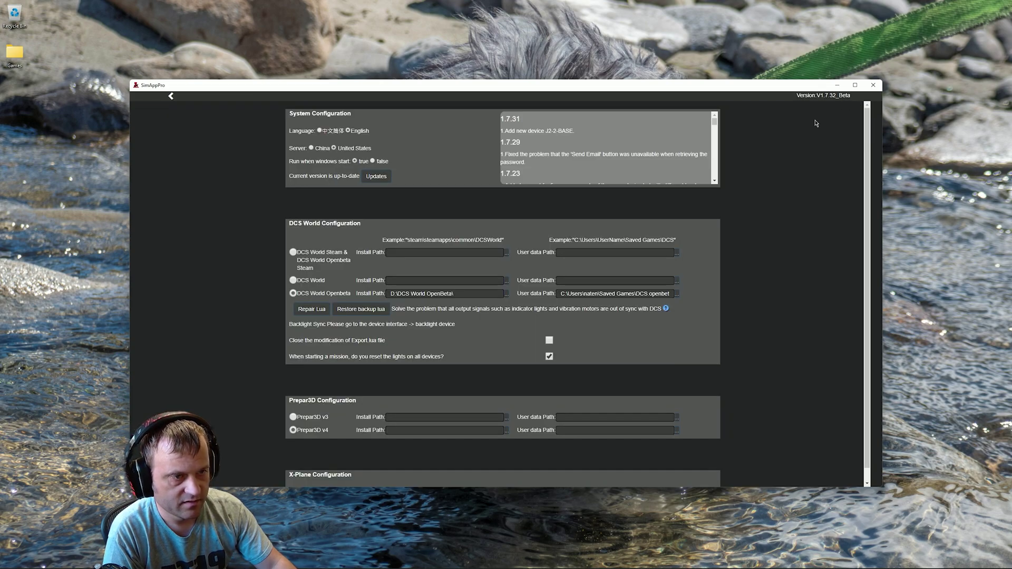
left_click(178, 98)
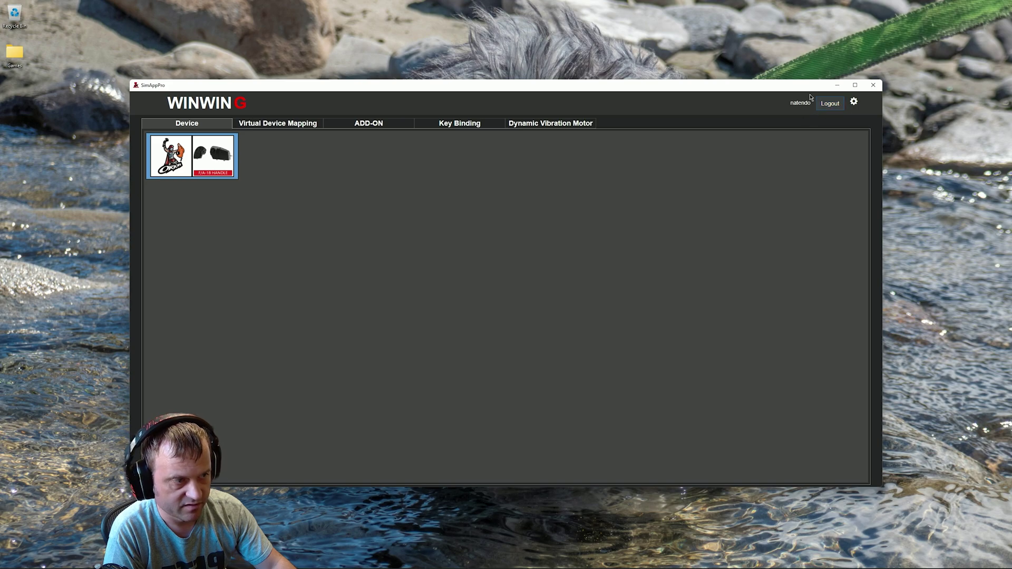
left_click_drag(789, 102, 809, 103)
left_click(695, 110)
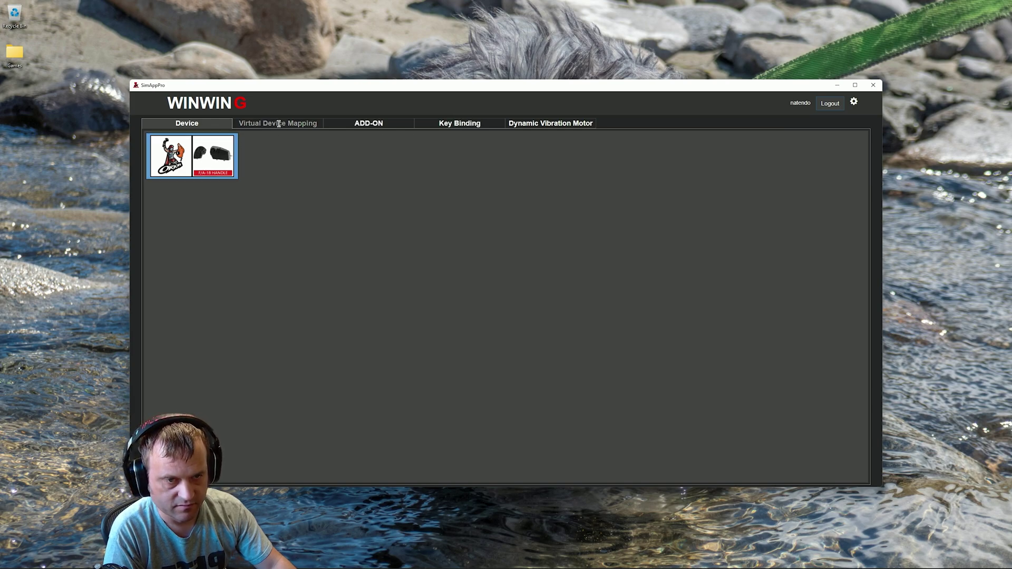
Browse the key binding files for several DCS aircraft, including TF-51D, Su-33, Su-25T, the F-14 variants and AV8BNA
left_click(433, 127)
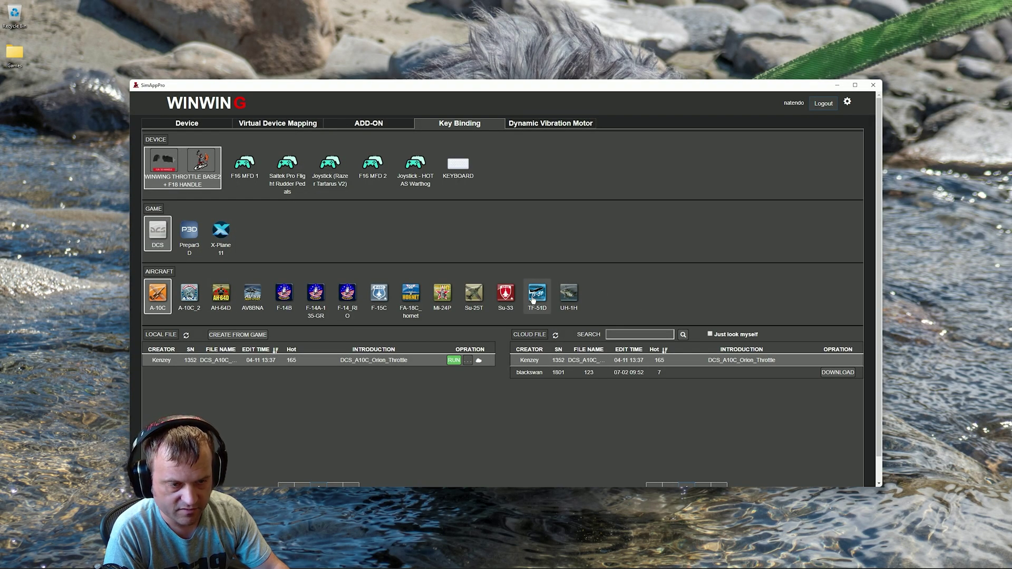
left_click(534, 297)
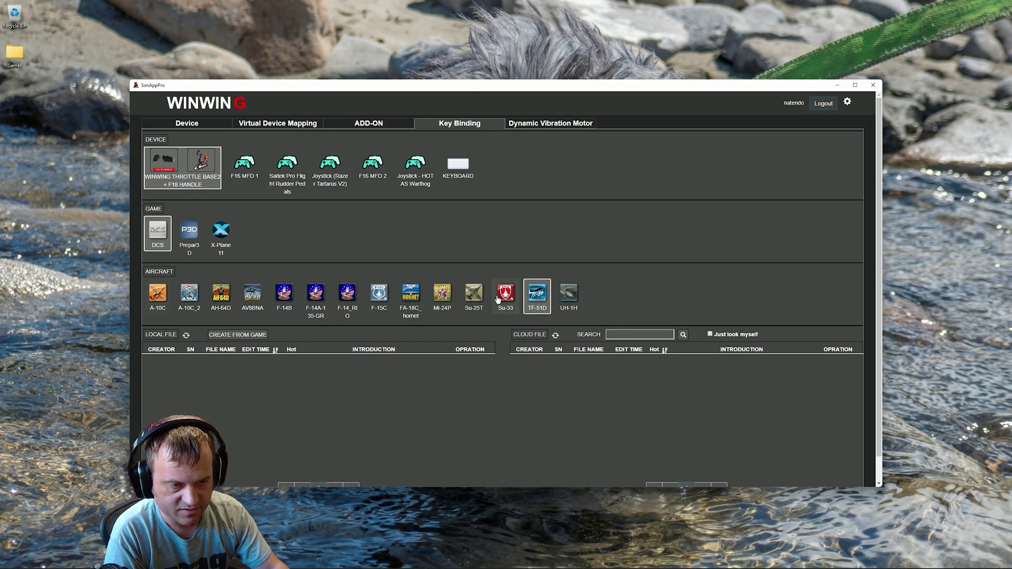
left_click(506, 296)
left_click(473, 297)
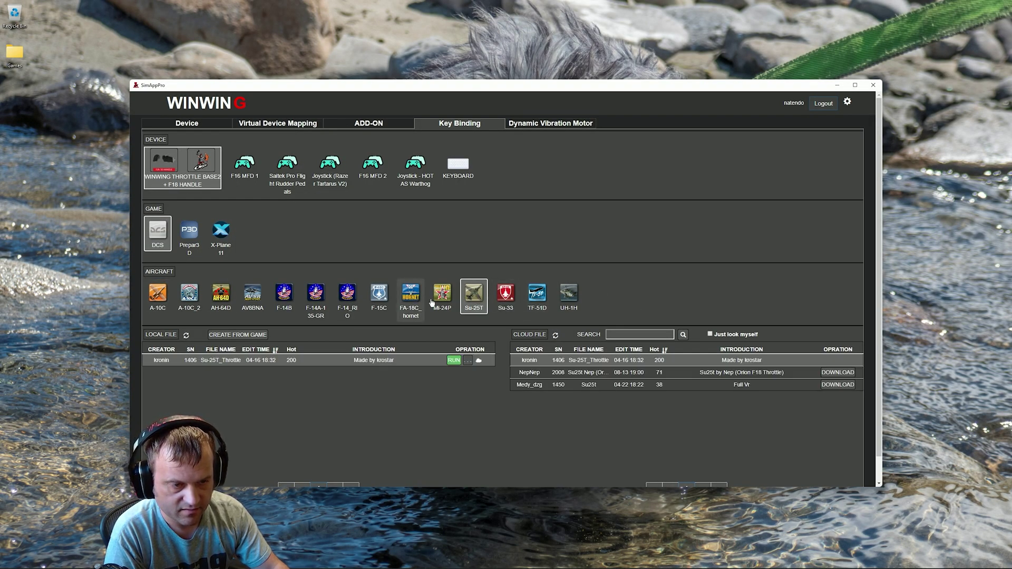
left_click(346, 295)
left_click(314, 299)
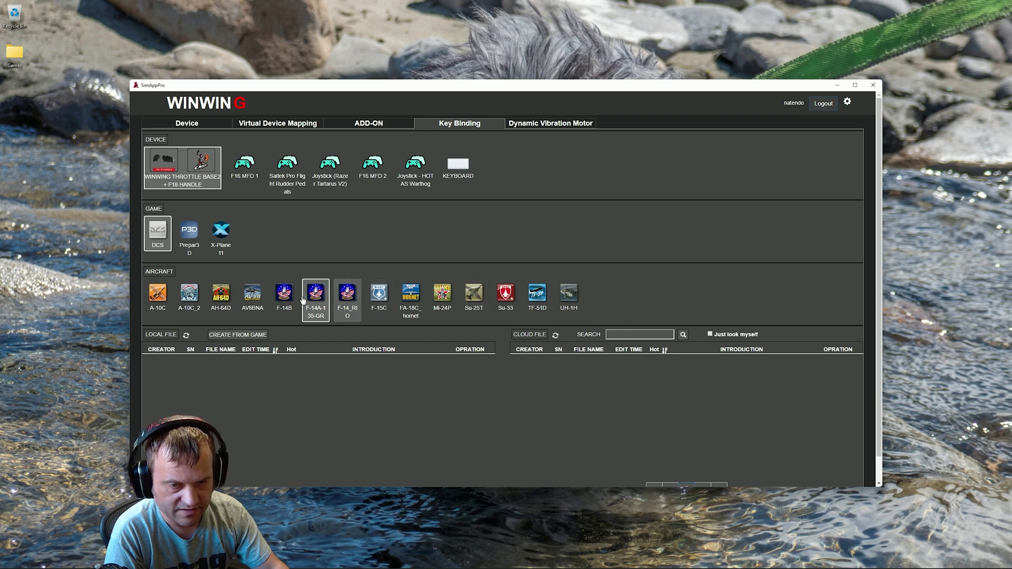
left_click(284, 295)
left_click(253, 301)
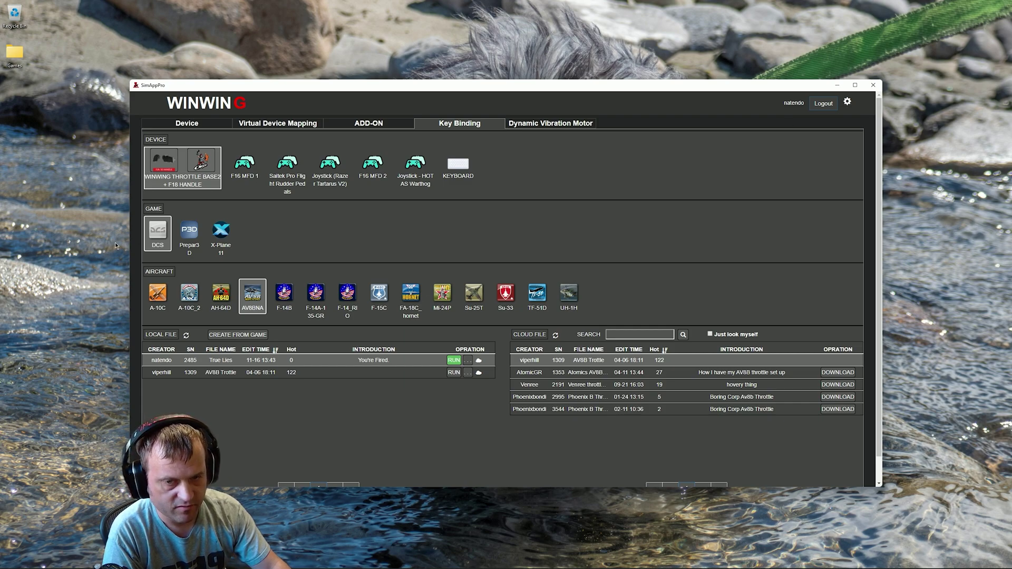
Open the configuration settings and check which DCS World version is selected
left_click(848, 102)
left_click(847, 102)
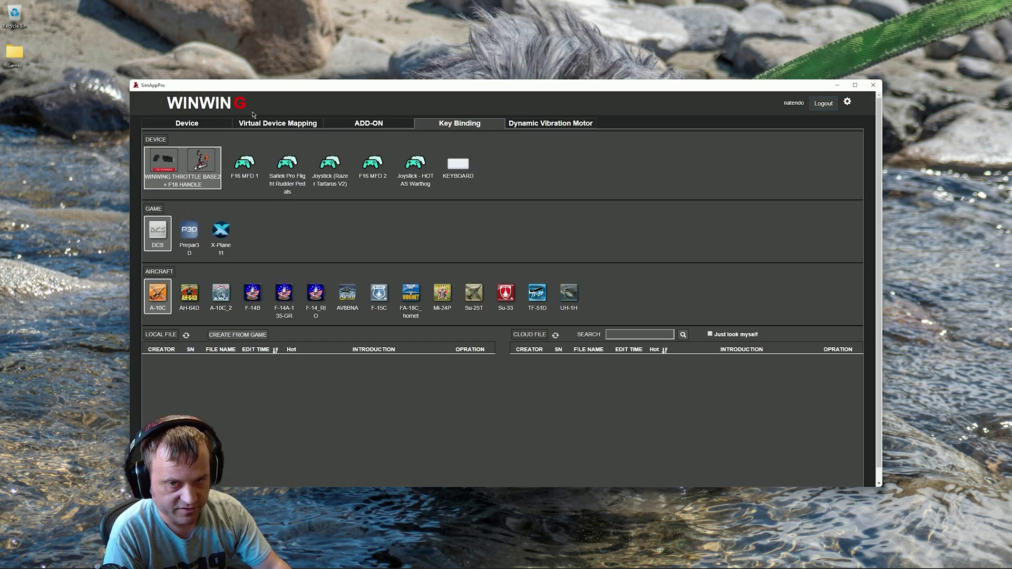
left_click(847, 102)
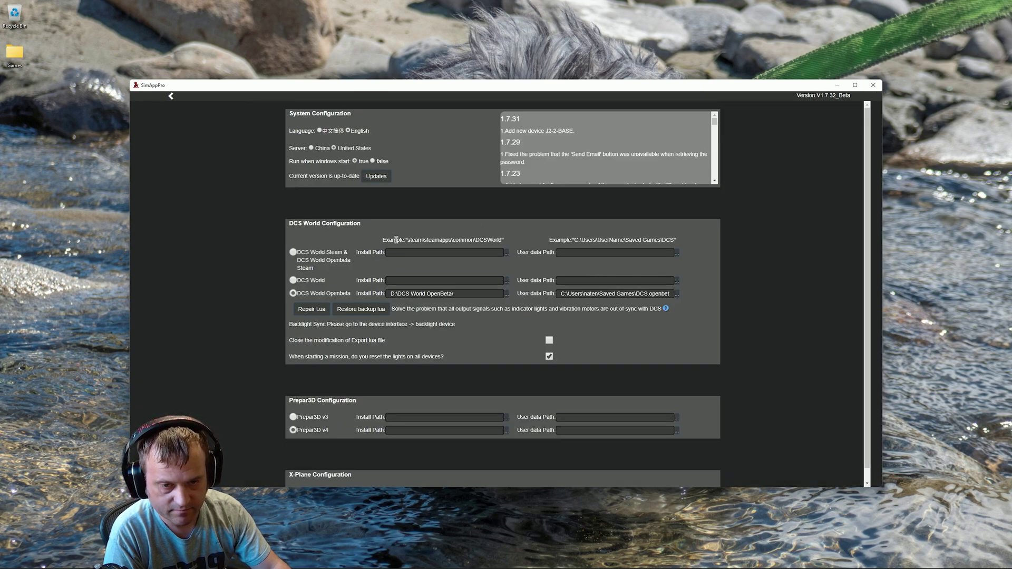
left_click_drag(297, 294, 349, 295)
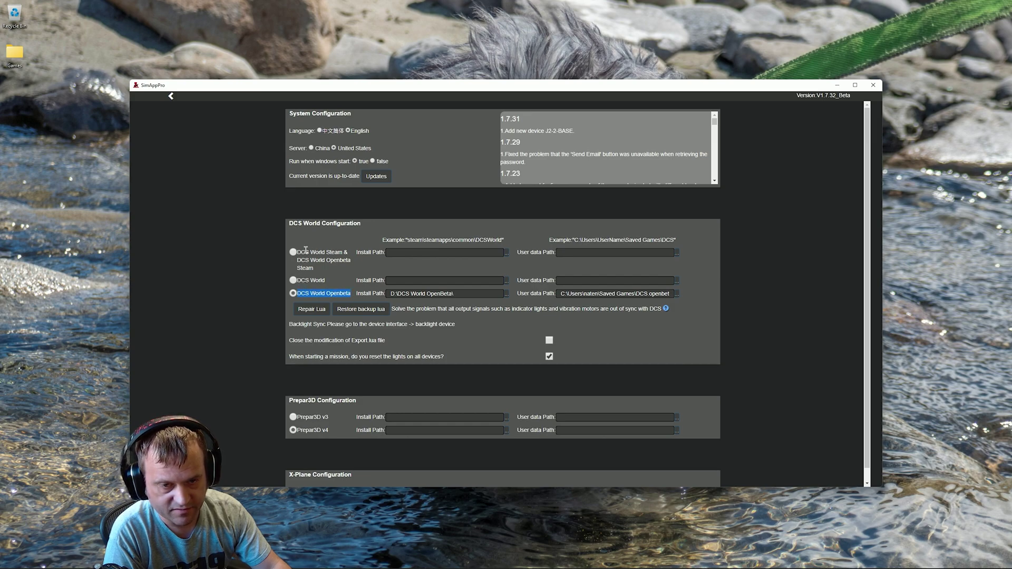
scroll(295, 395, "down", 1)
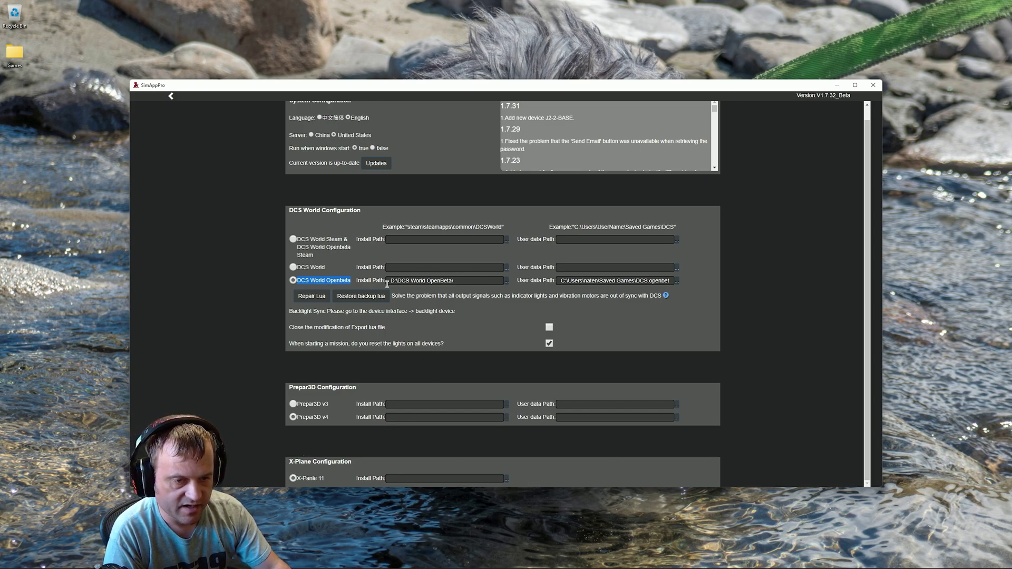
left_click(335, 280)
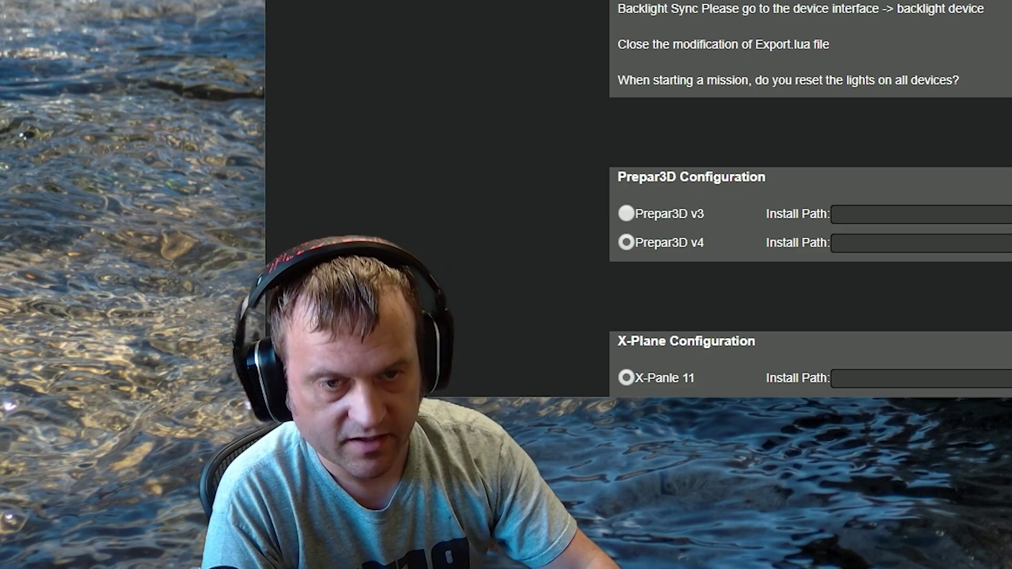
left_click_drag(351, 280, 299, 281)
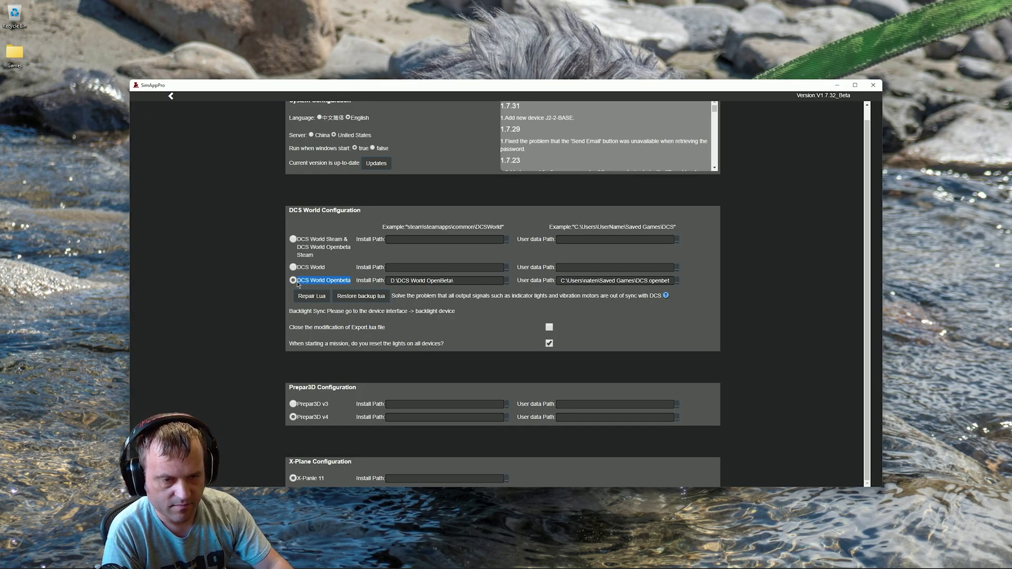
Set the DCS World Openbeta install path to the D:\DCS World OpenBeta folder and check its user data path
left_click_drag(392, 280, 498, 281)
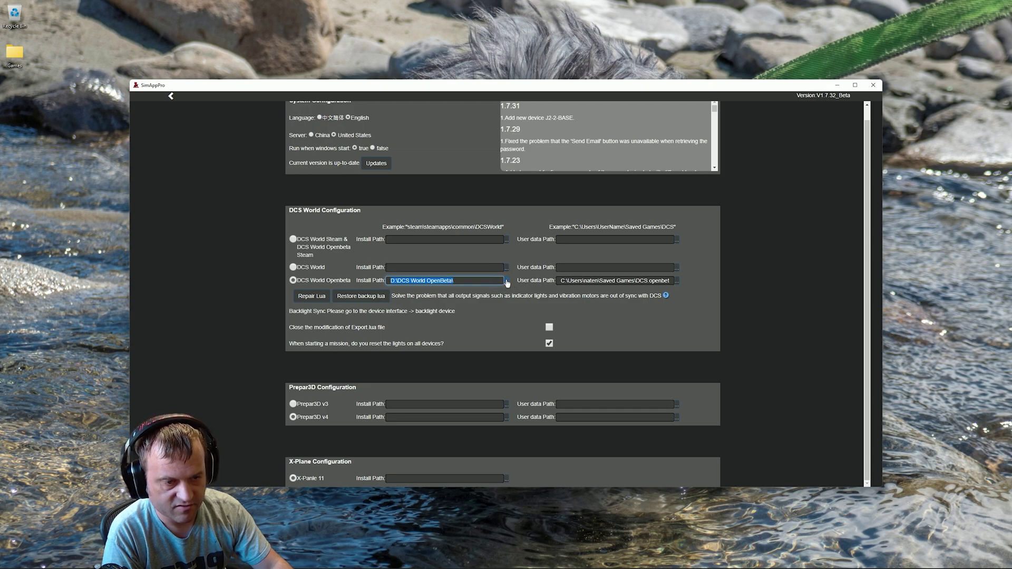
left_click(506, 285)
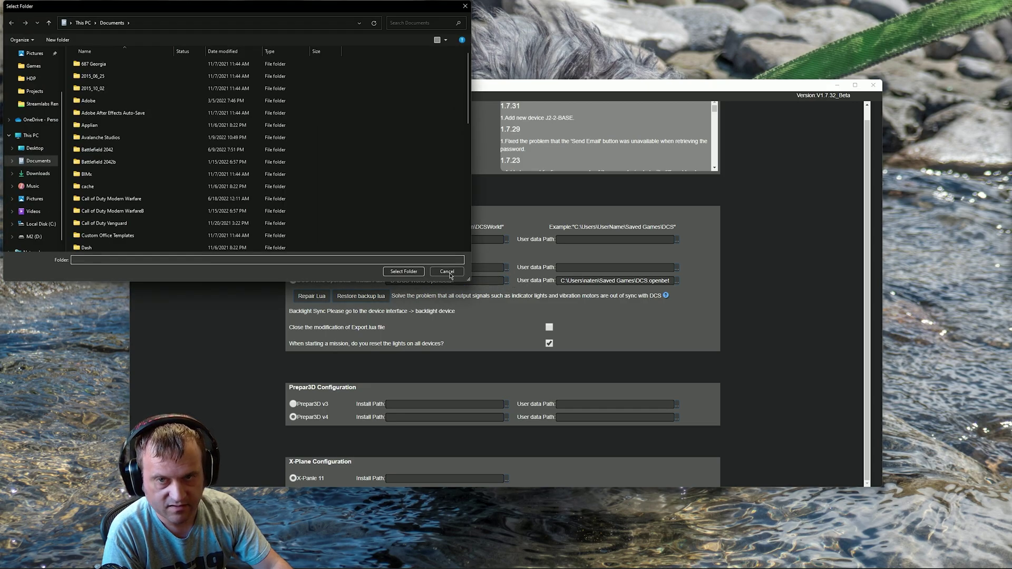
left_click(33, 237)
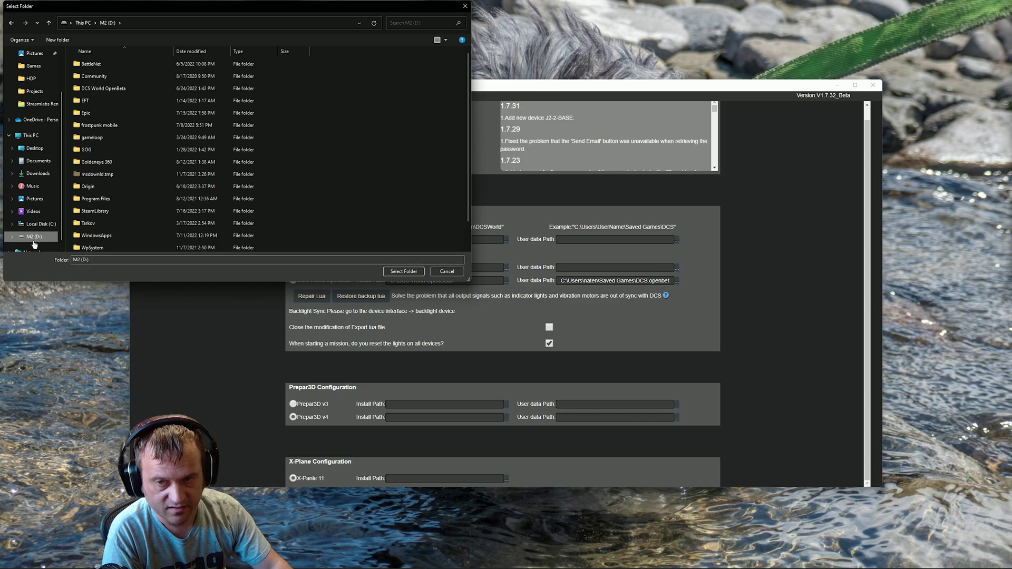
double_click(103, 89)
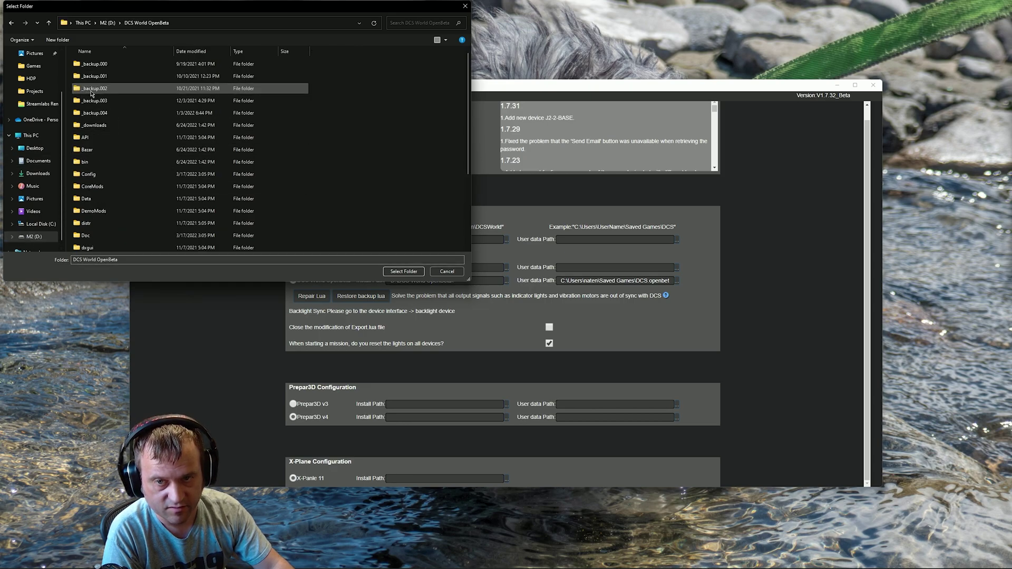
scroll(121, 172, "down", 3)
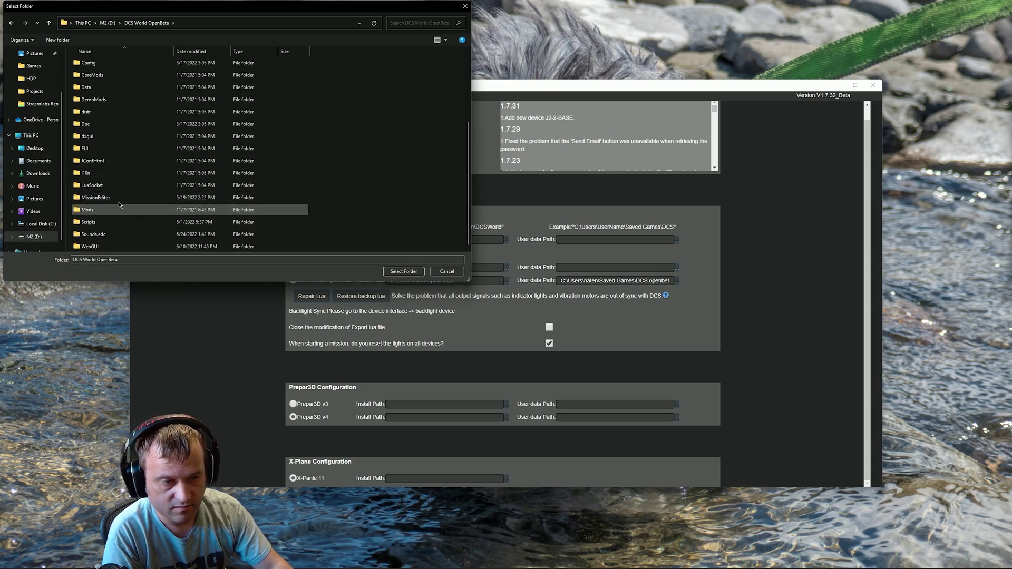
left_click(402, 271)
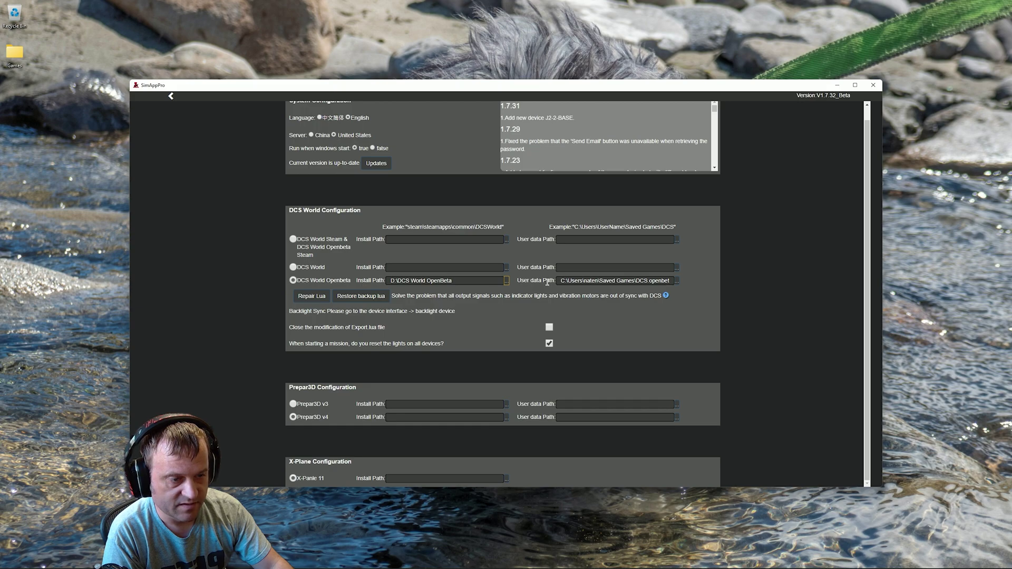
left_click_drag(599, 281, 629, 281)
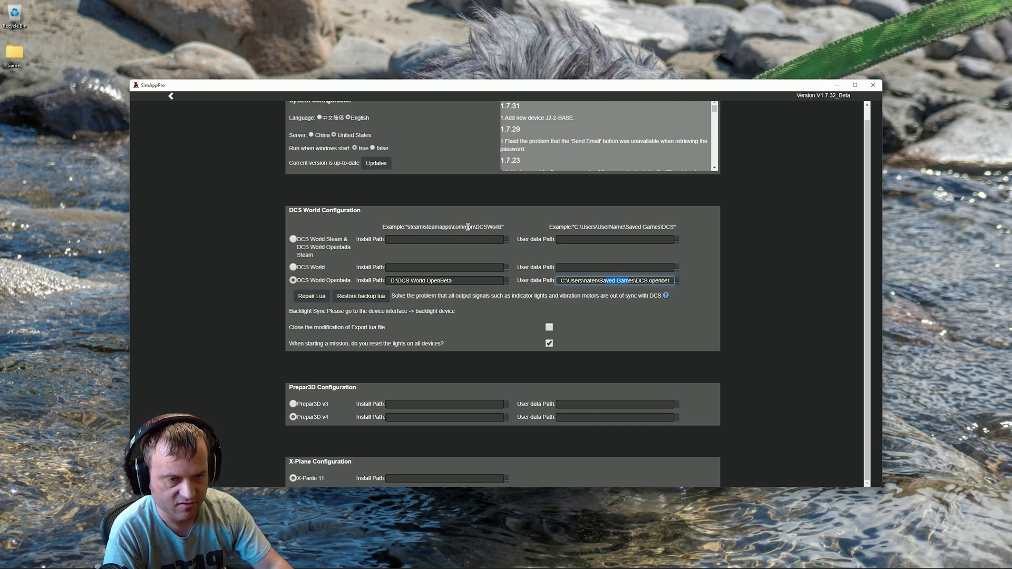
left_click(649, 282)
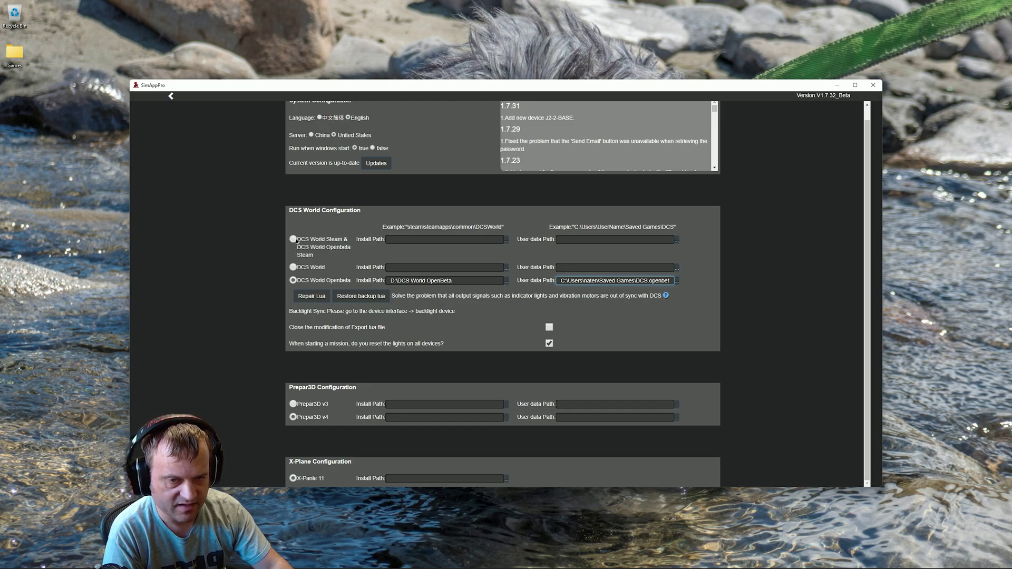
Return to the key bindings and view the local and cloud files for A-10C_2 and AV8BNA
left_click(171, 96)
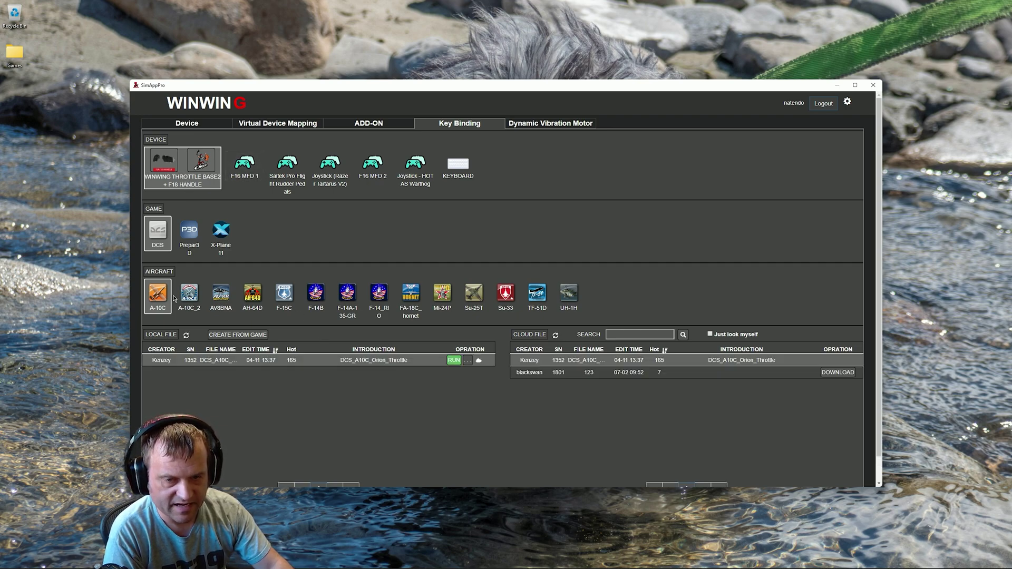
left_click(190, 296)
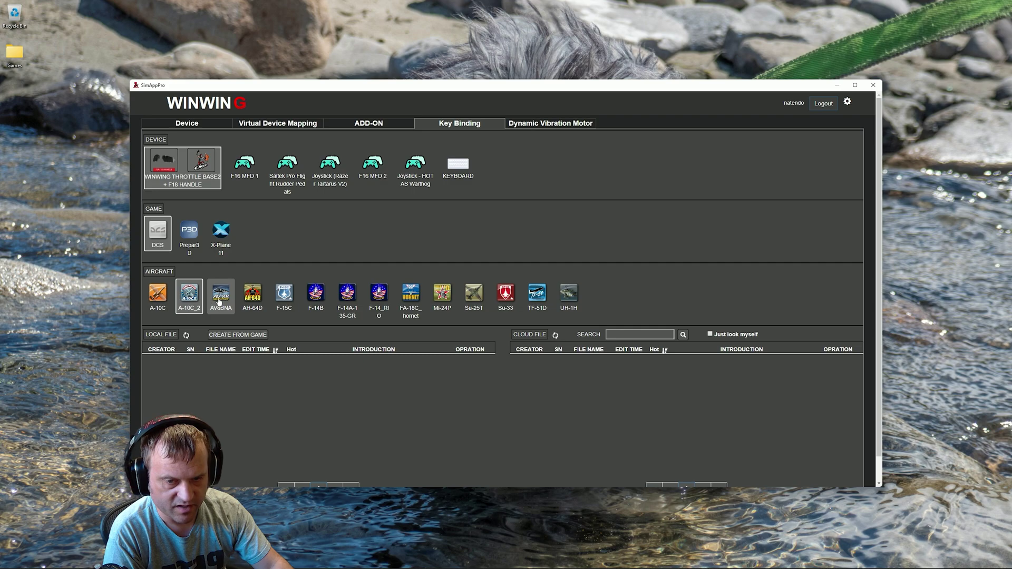
left_click(219, 301)
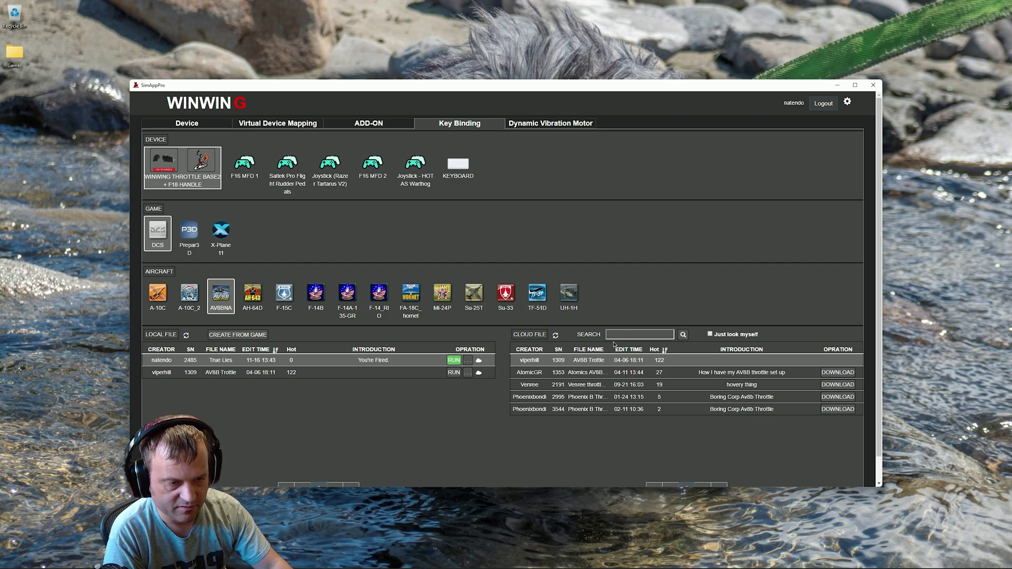
Browse the local and cloud key binding files for AH-64D, F-15C, the F-14 variants and FA-18C_hornet
left_click(253, 296)
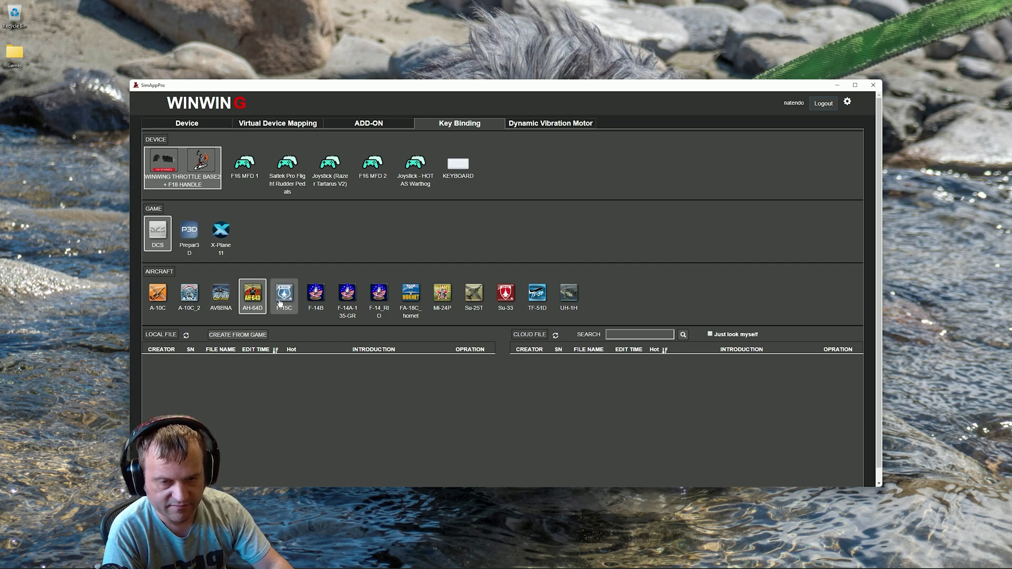
left_click(284, 295)
left_click(319, 298)
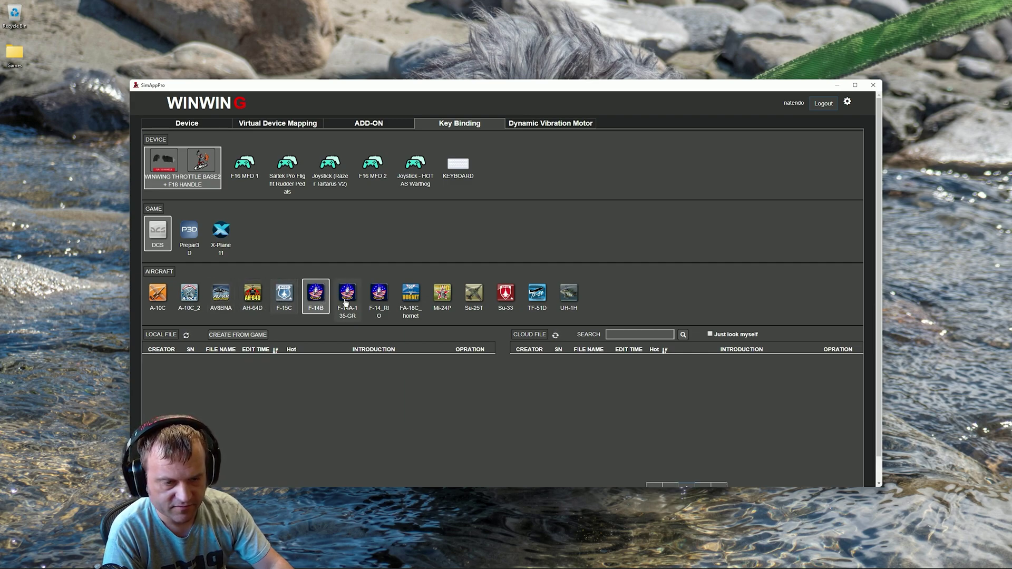
left_click(347, 295)
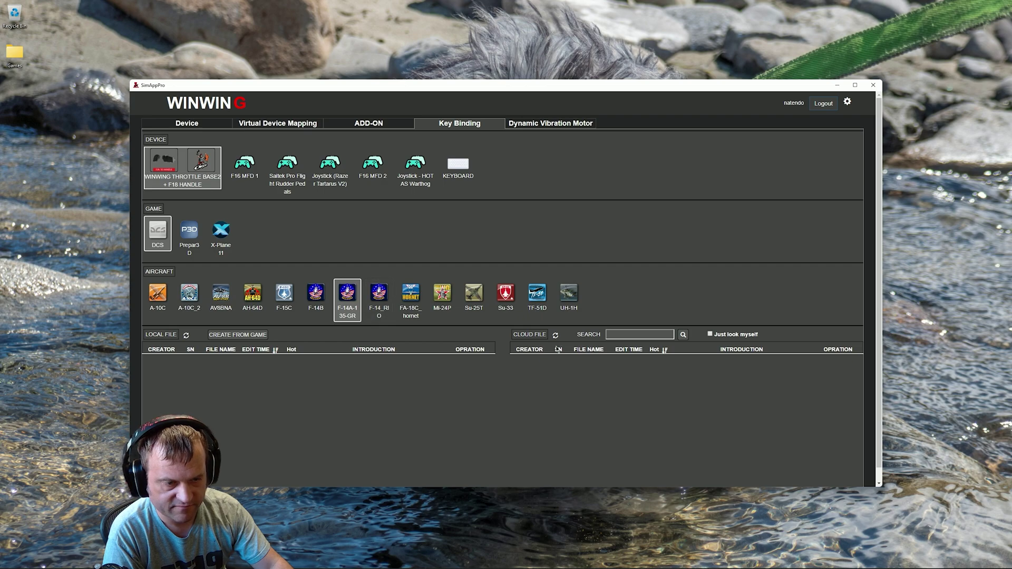
left_click(377, 299)
left_click(412, 298)
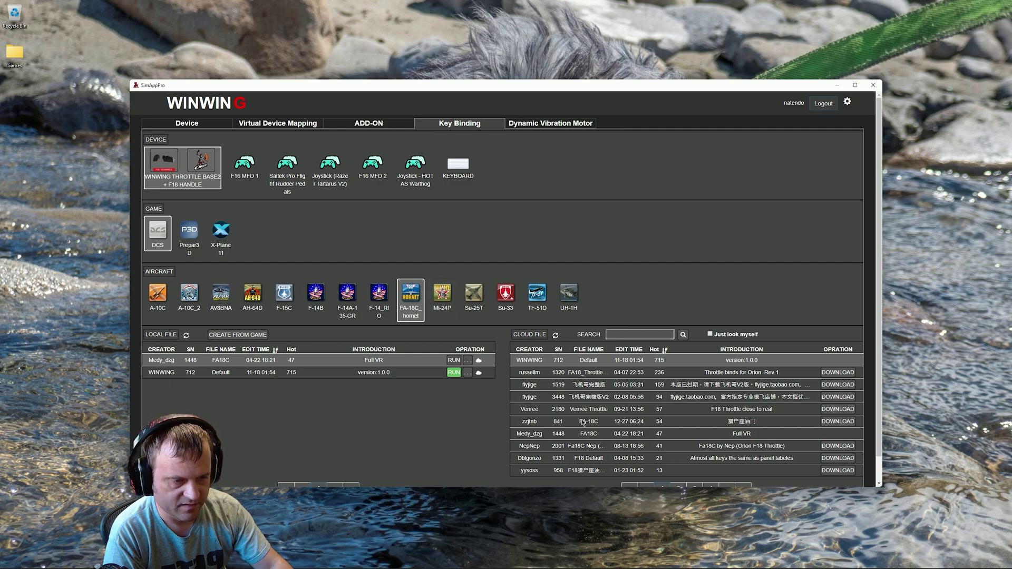
Check the local and cloud key binding files for Mi-24P, Su-25T, Su-33, TF-51D and UH-1H
left_click(449, 300)
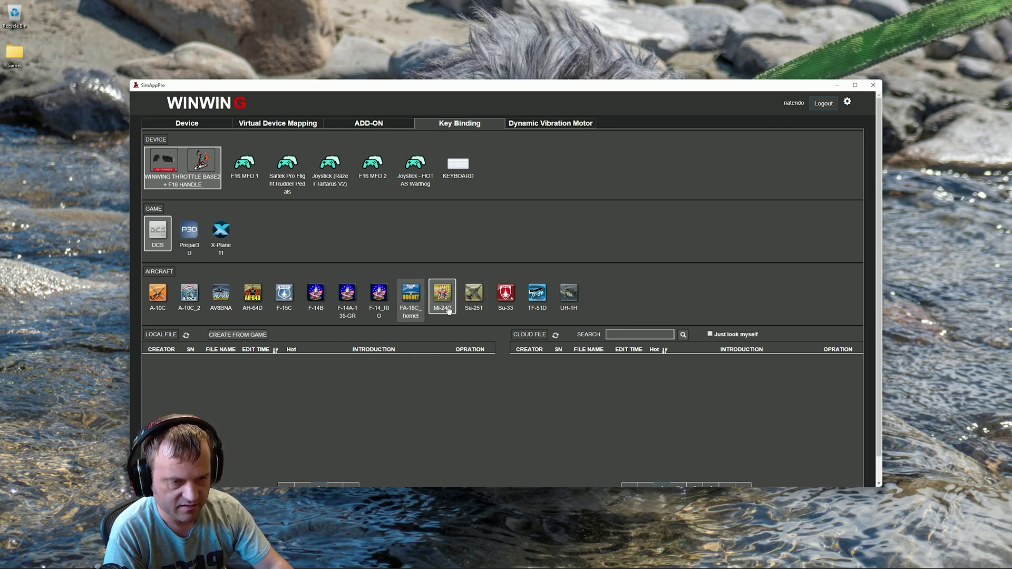
left_click(474, 299)
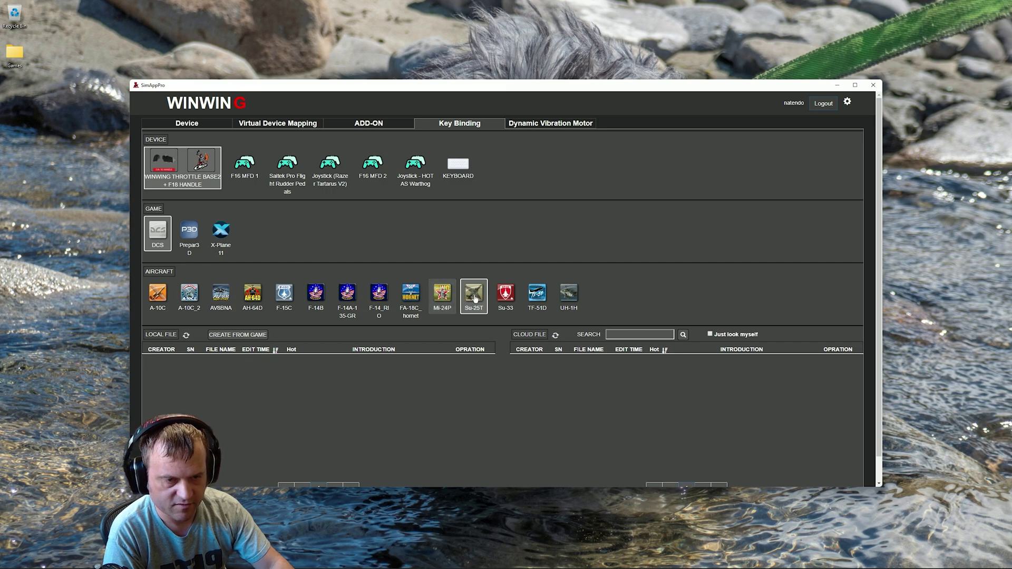
left_click(506, 301)
left_click(539, 297)
left_click(570, 297)
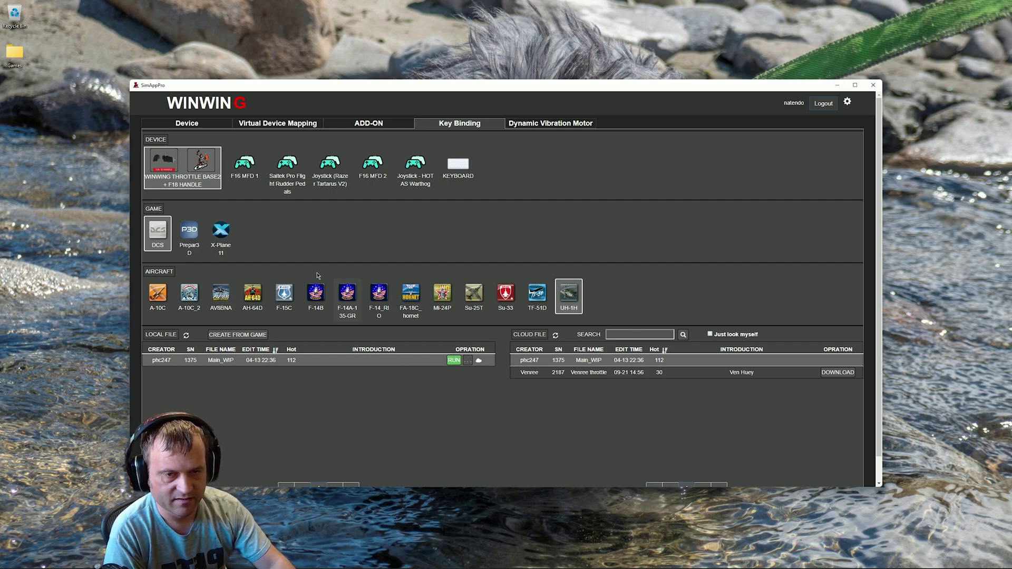
Minimize SimAppPro, switch to DCS World, open the AV8BNA control bindings in the options and dismiss the hint message
left_click(836, 83)
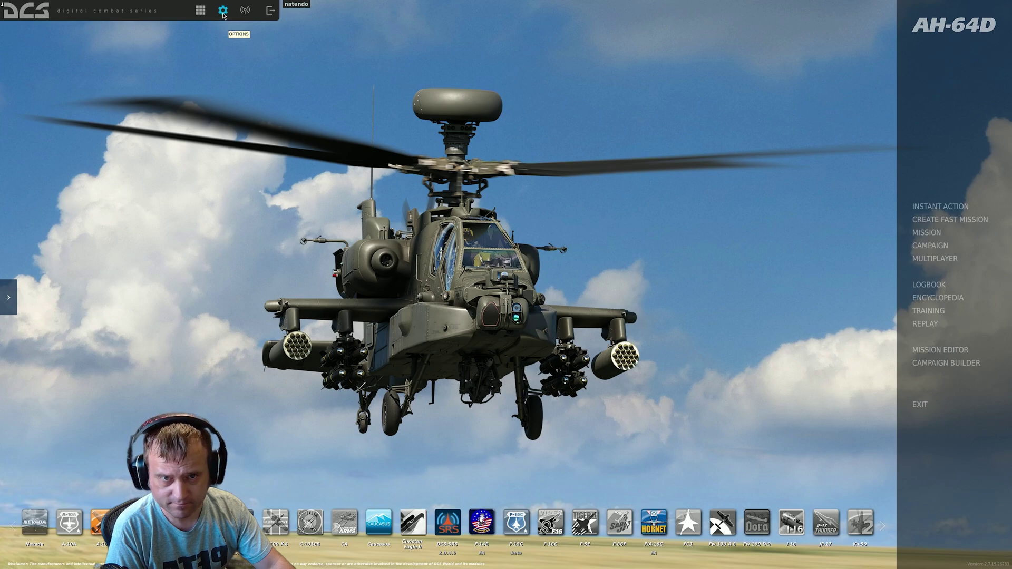
left_click(222, 12)
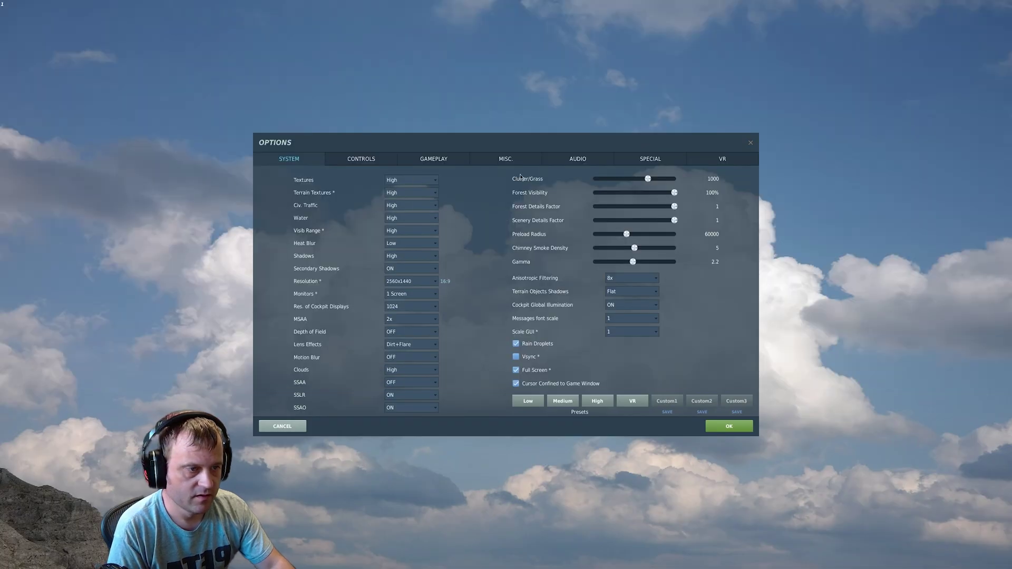
left_click(369, 164)
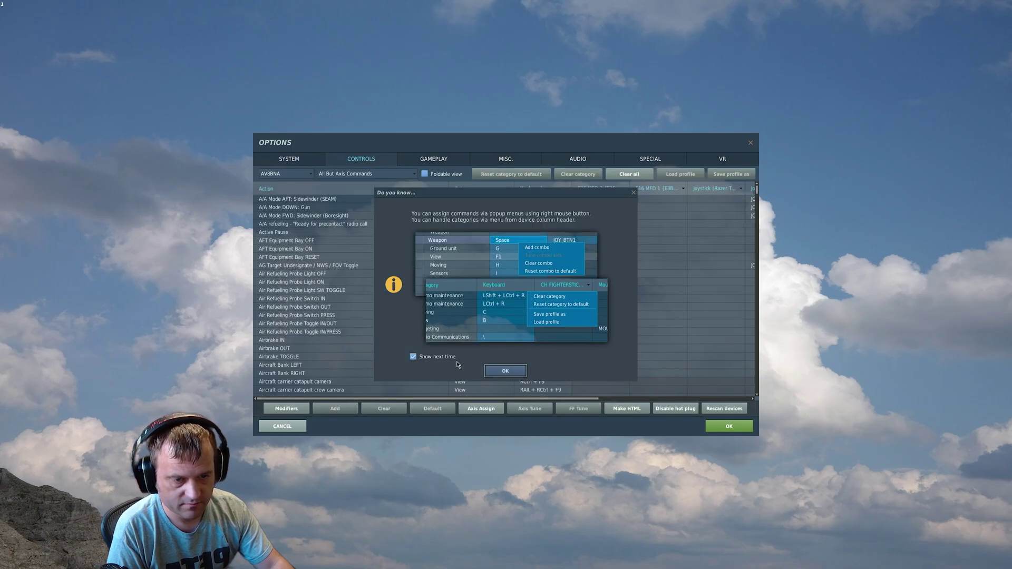
left_click(505, 371)
left_click_drag(517, 398, 484, 396)
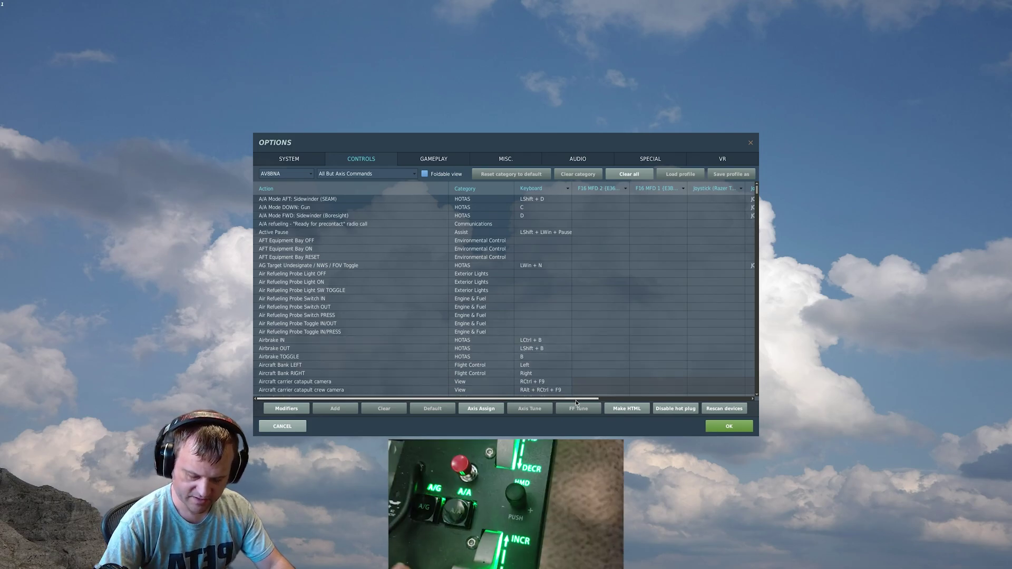
Locate AV8BNA commands by their inputs, including Master Mode VSTOL, Master Mode NAV, ECM Dispense AFT: Chaff and Master Arm Switch Toggle
key("alt+2")
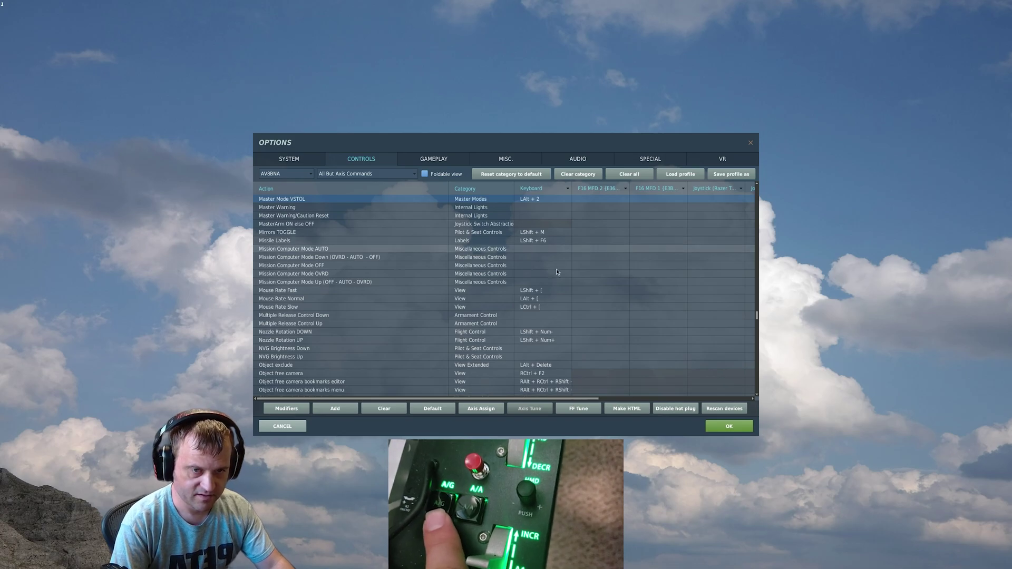
key("alt+1")
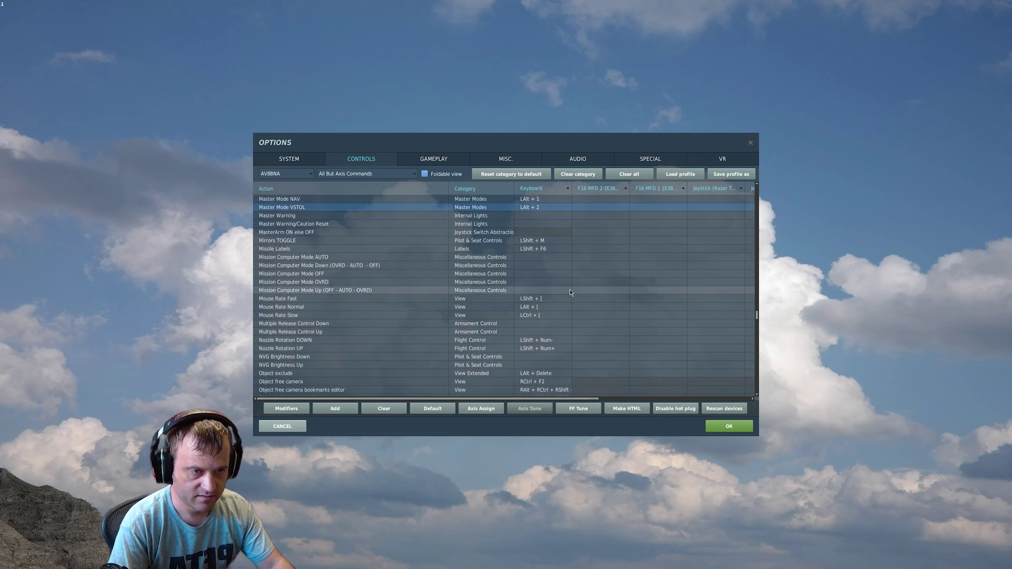
key("alt+2")
key("alt+1")
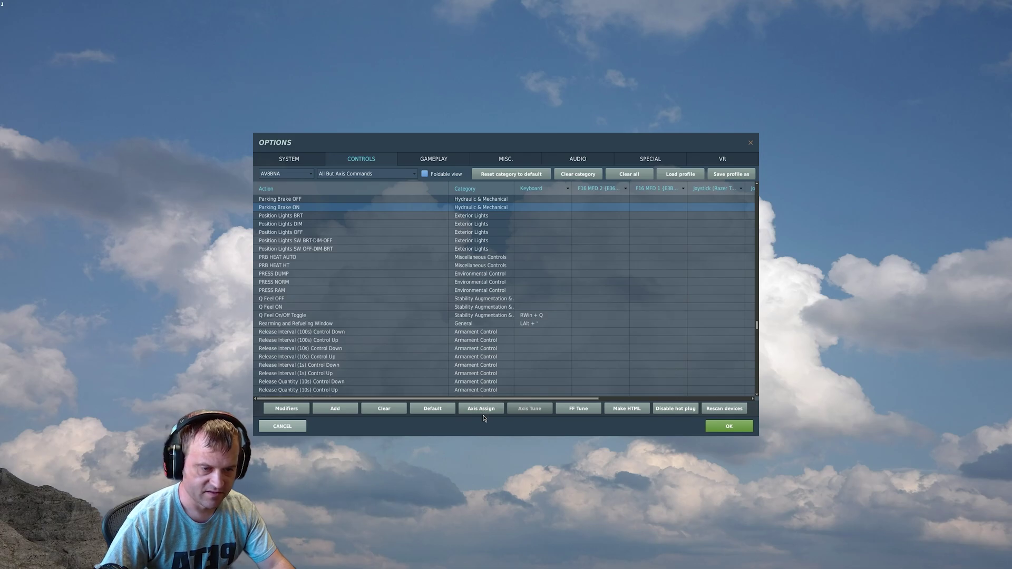
key("8")
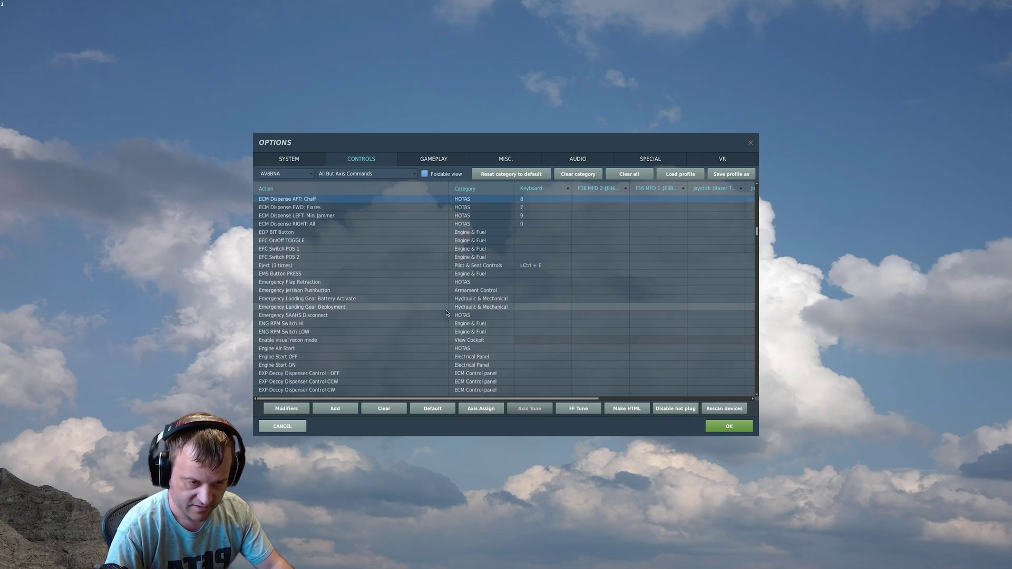
key("ctrl+m")
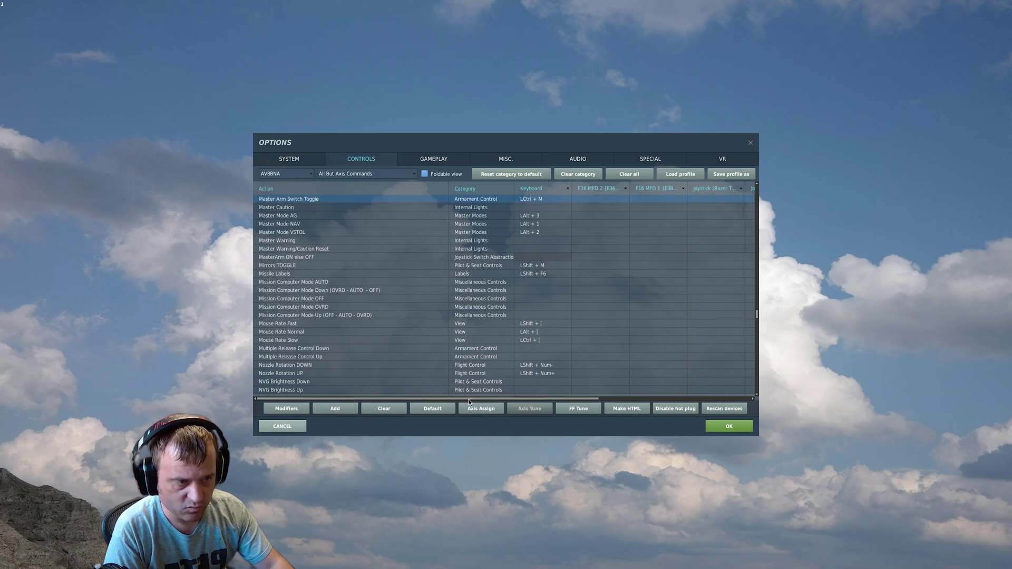
Open the WINWING throttle's button assignment for the Nozzle Rotation UP command
left_click_drag(469, 402, 626, 406)
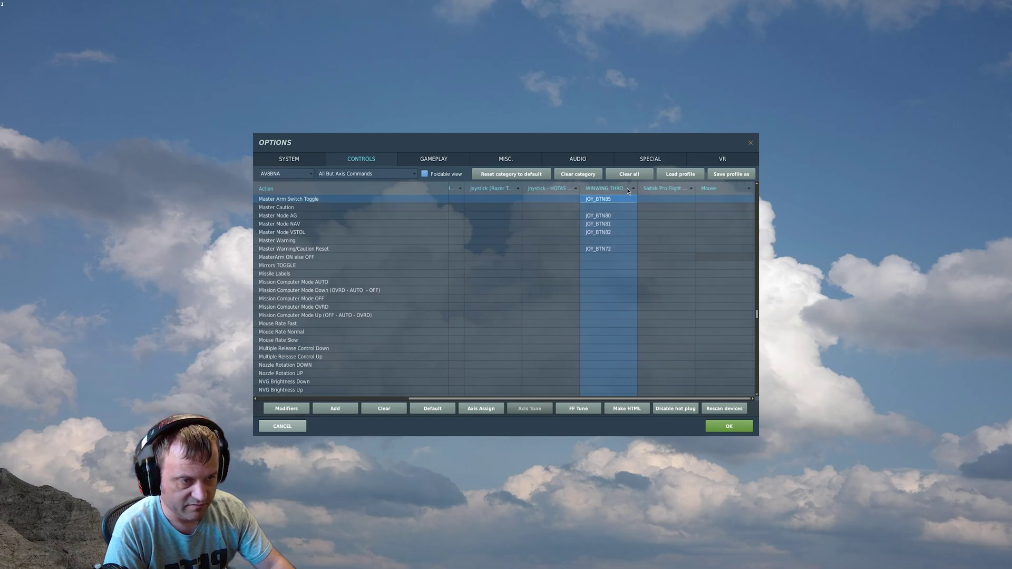
double_click(593, 375)
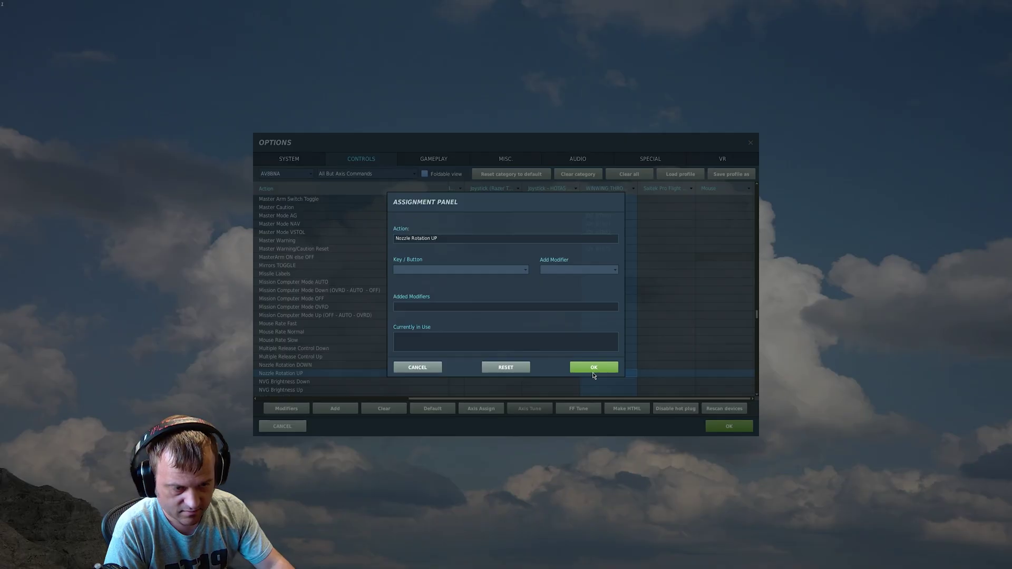